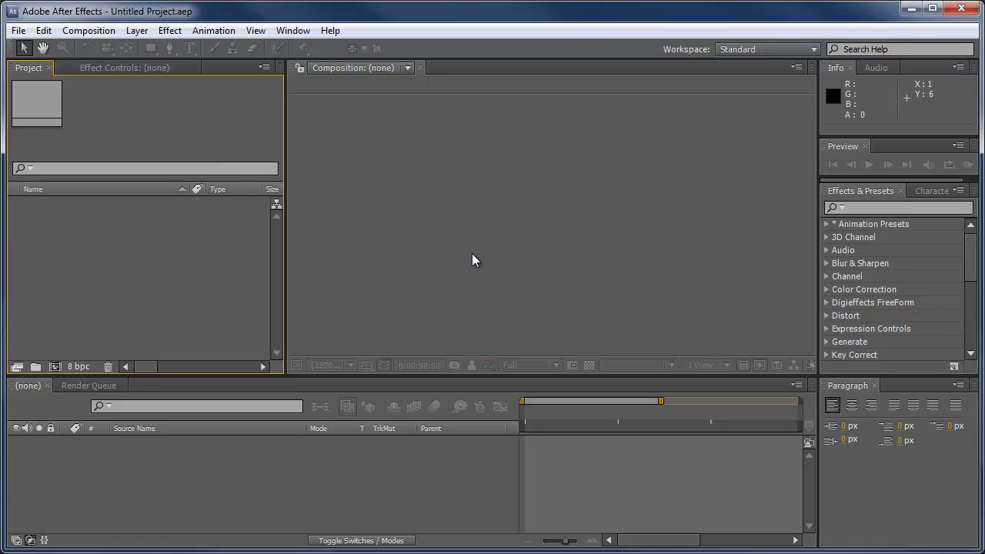
# Create a five-second 1920×1080, 29.97 fps composition named 'Fireworks'.
pyautogui.click(88, 31)
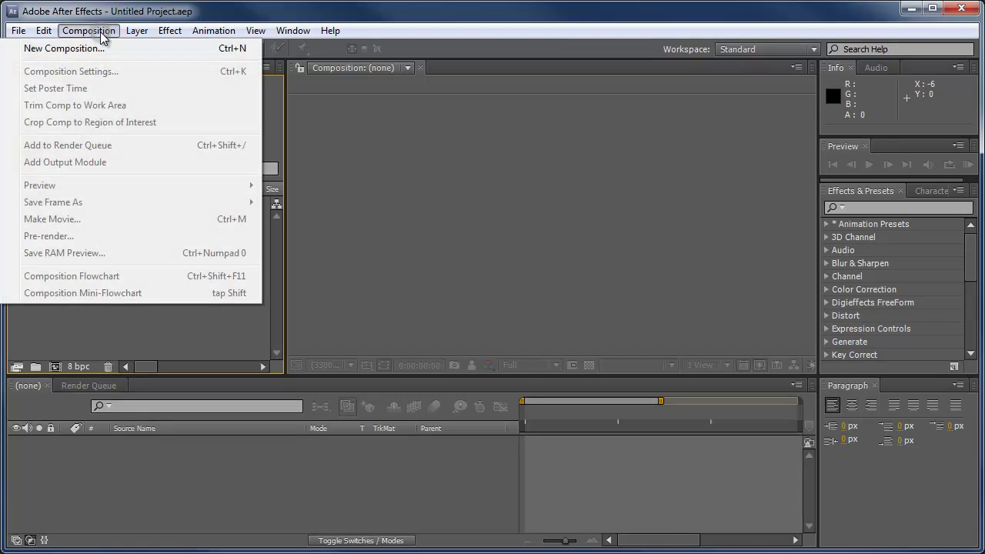
pyautogui.click(98, 48)
pyautogui.moveTo(312, 260); pyautogui.dragTo(343, 128)
pyautogui.write('Firewor')
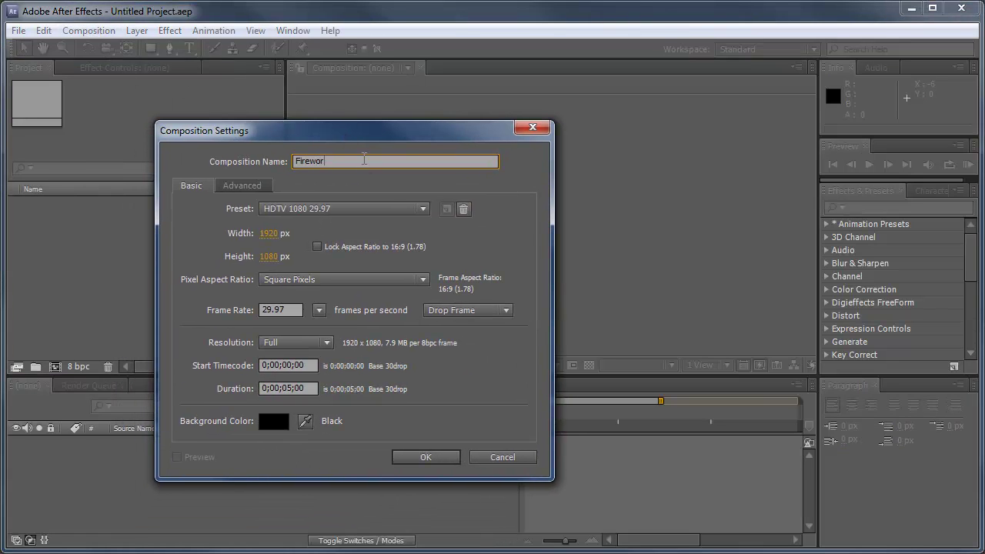
pyautogui.write('ks')
pyautogui.click(285, 387)
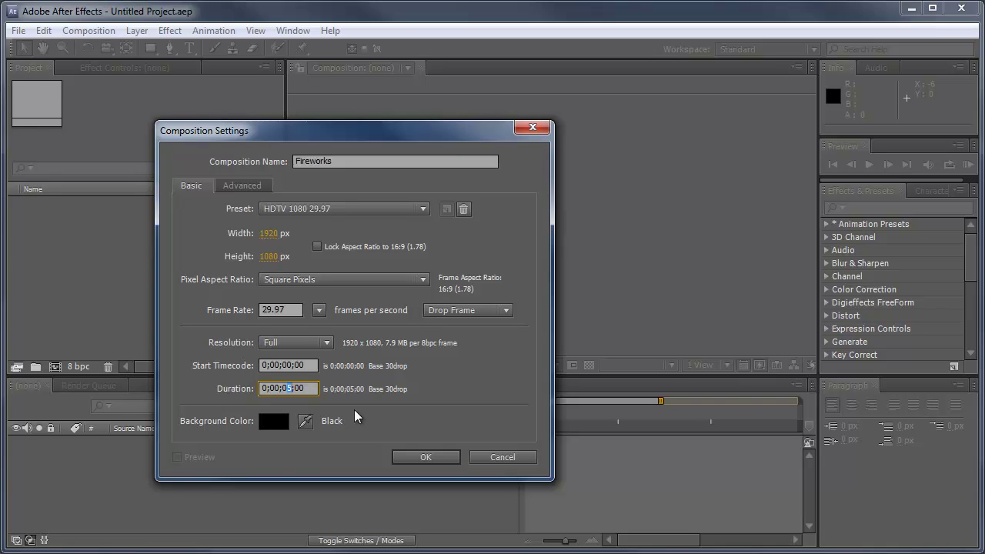
pyautogui.click(431, 458)
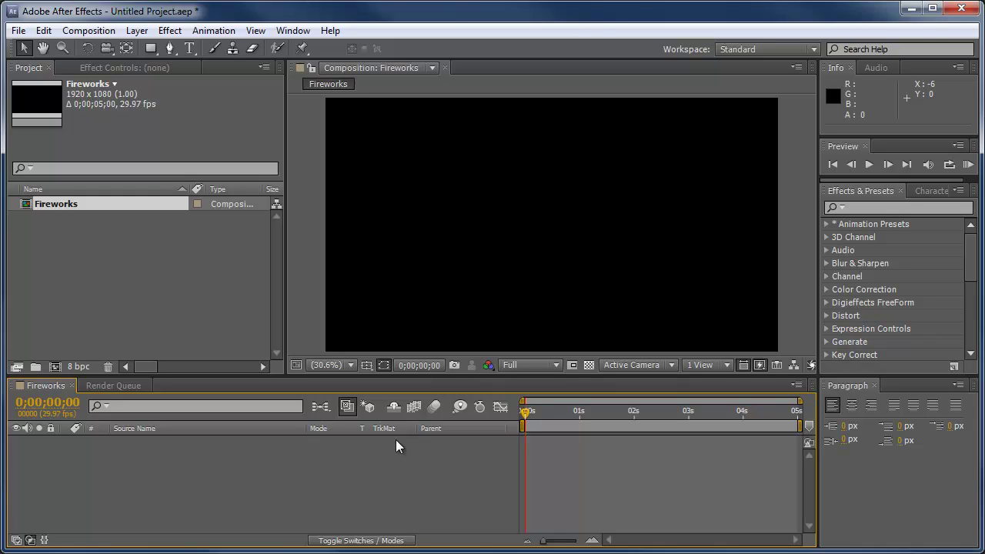
# Add a comp-sized black solid layer named 'Firework'.
pyautogui.click(136, 30)
pyautogui.moveTo(33, 48)
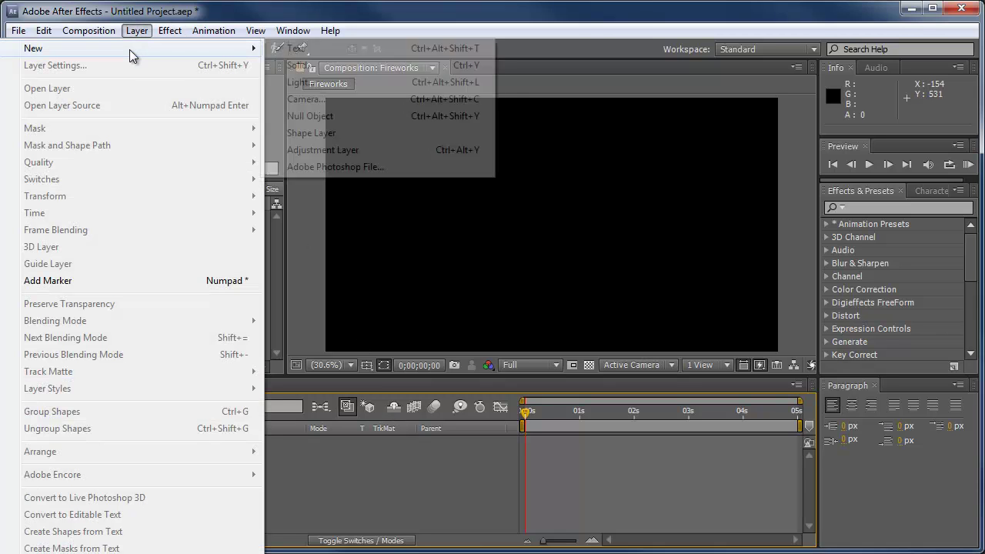
pyautogui.click(304, 65)
pyautogui.write('Firework')
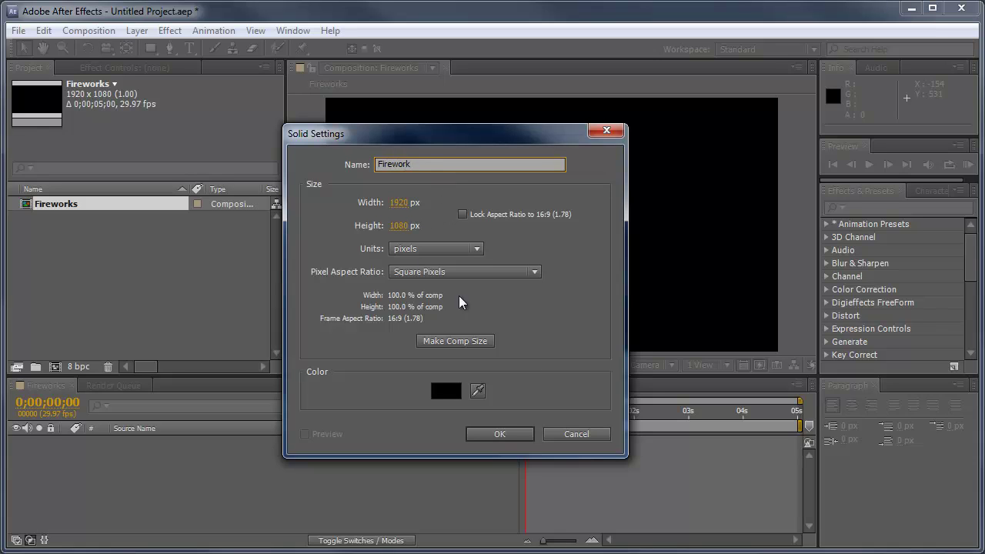
pyautogui.click(468, 341)
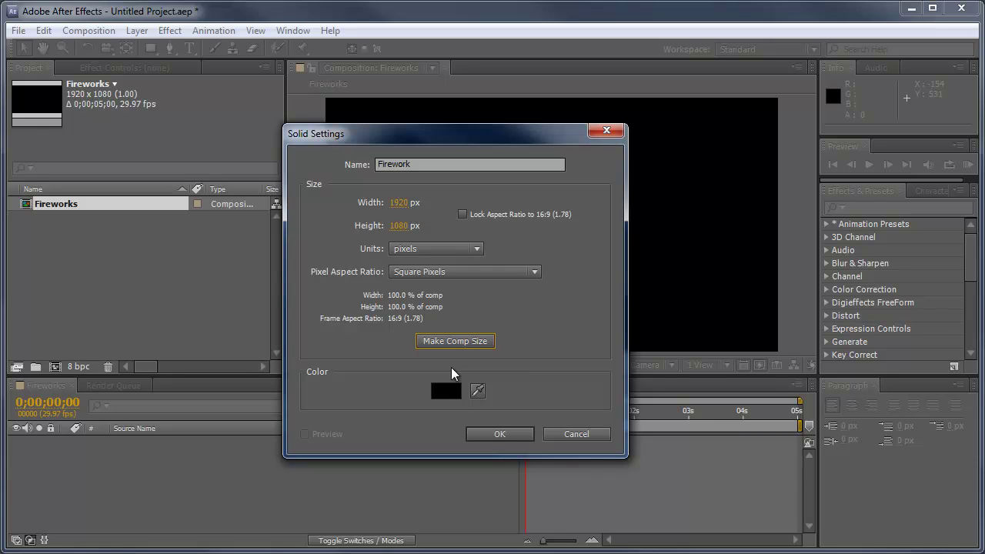
pyautogui.click(482, 435)
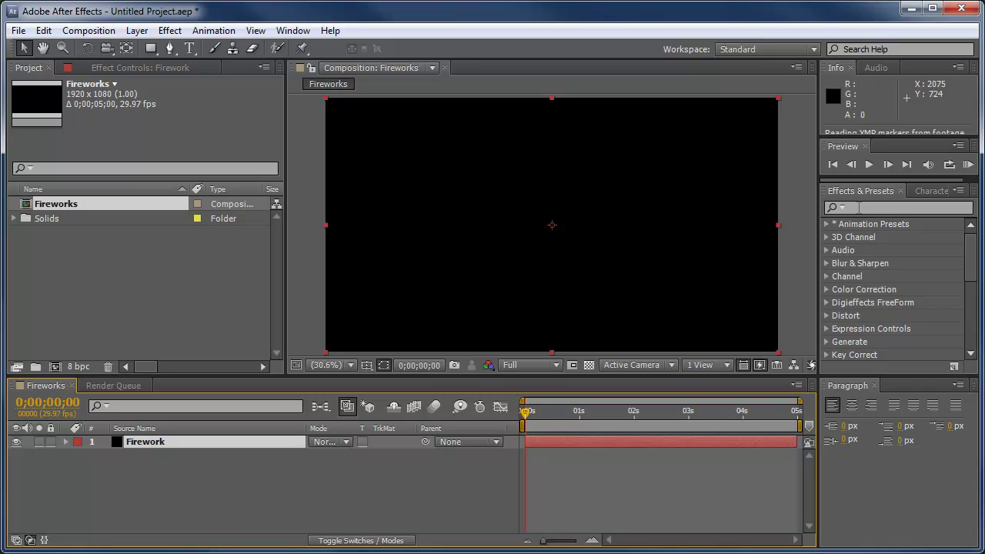
# Apply CC Particle Systems II to the Firework layer and view particles at about 1 second.
pyautogui.click(170, 30)
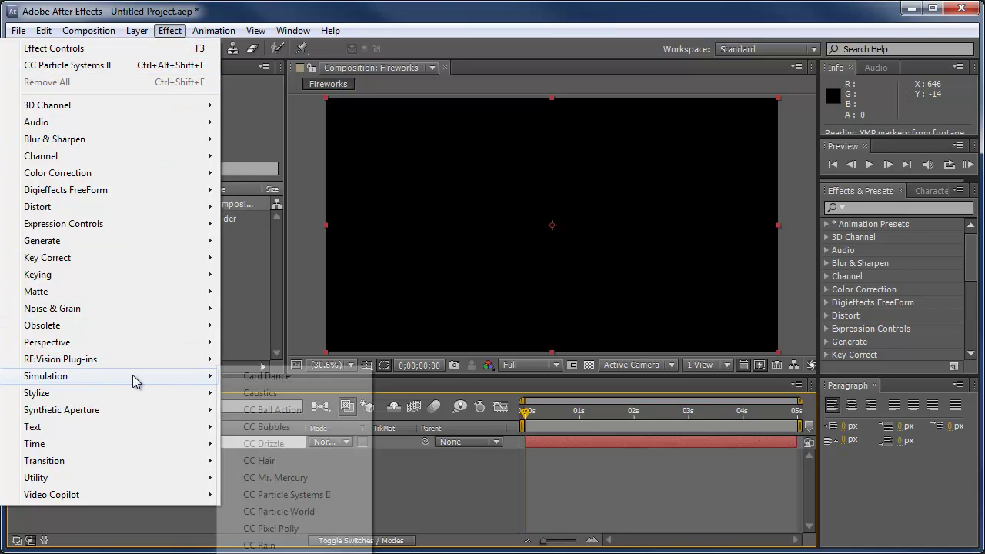
pyautogui.moveTo(46, 376)
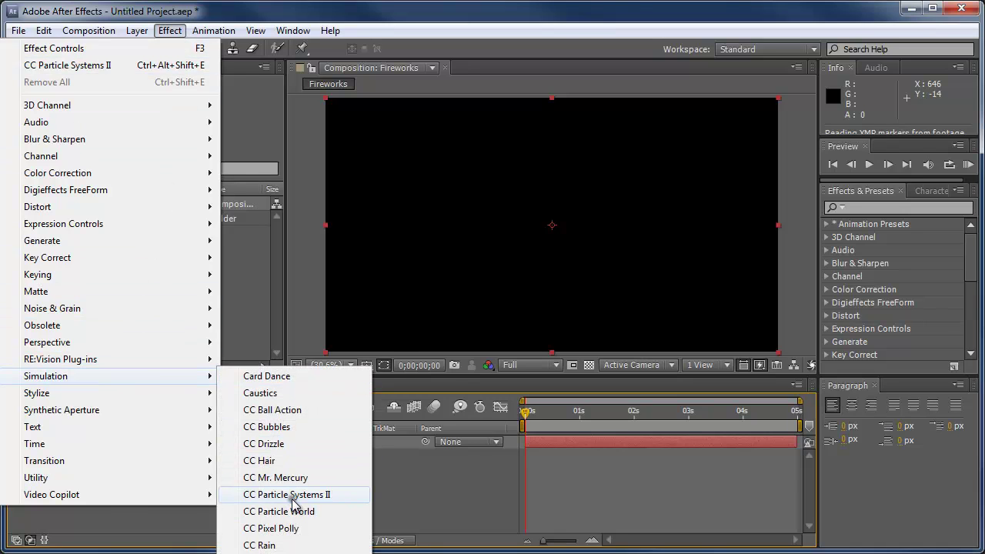
pyautogui.click(292, 498)
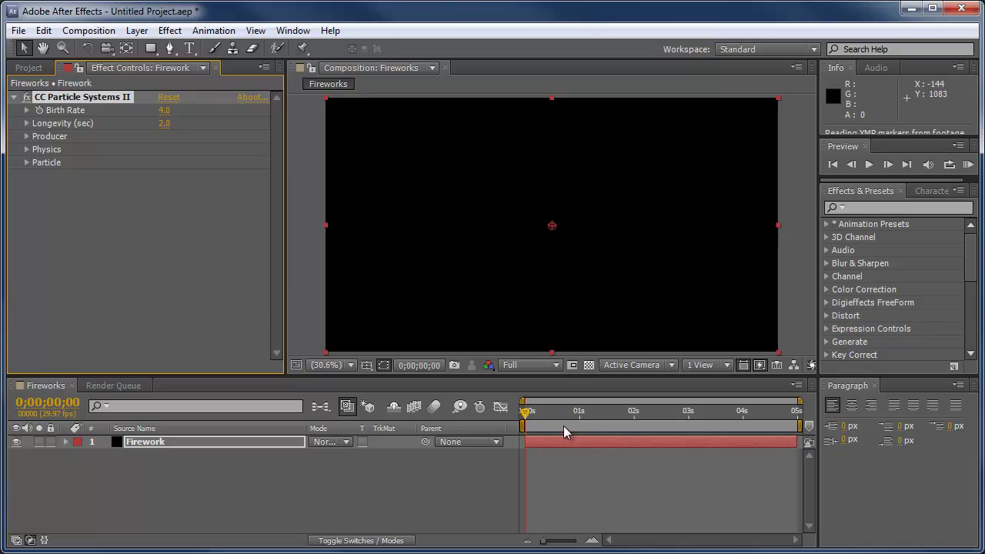
pyautogui.moveTo(549, 411)
pyautogui.mouseDown()
pyautogui.moveTo(666, 416)
pyautogui.moveTo(583, 422)
pyautogui.mouseUp()
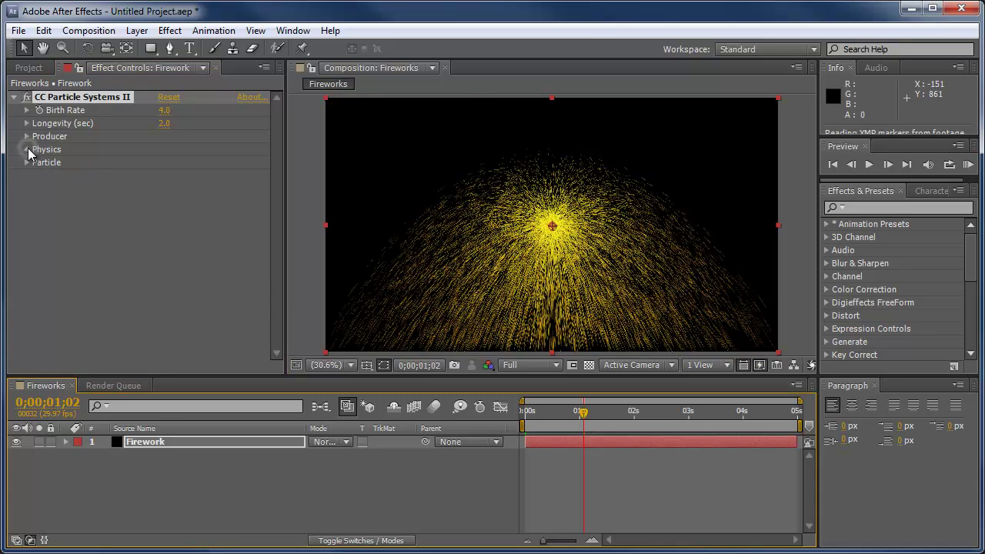
# Set the particle Physics Gravity to 0.2 and Resistance to 10, checking the burst.
pyautogui.click(28, 150)
pyautogui.click(166, 203)
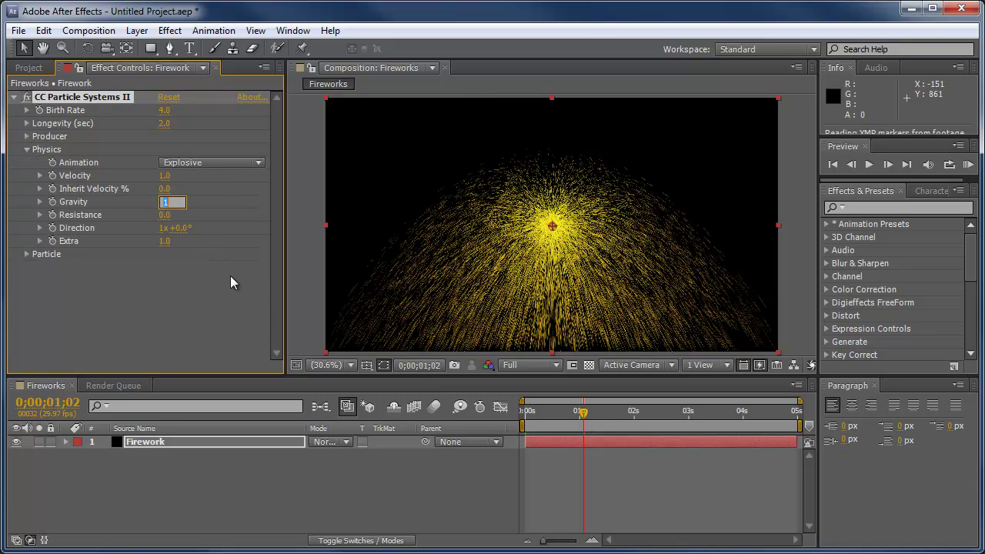
pyautogui.write('0.2')
pyautogui.press('Return')
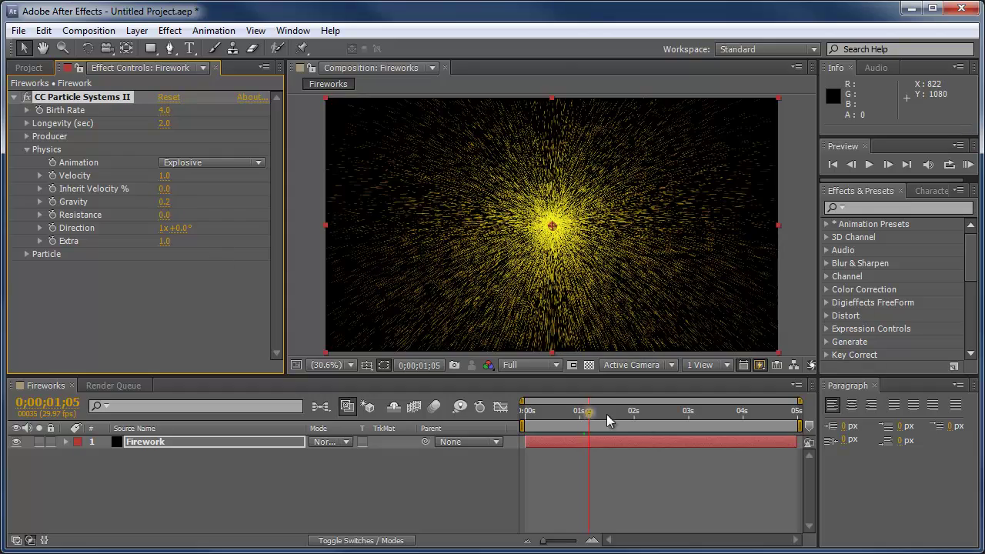
pyautogui.click(606, 412)
pyautogui.click(589, 412)
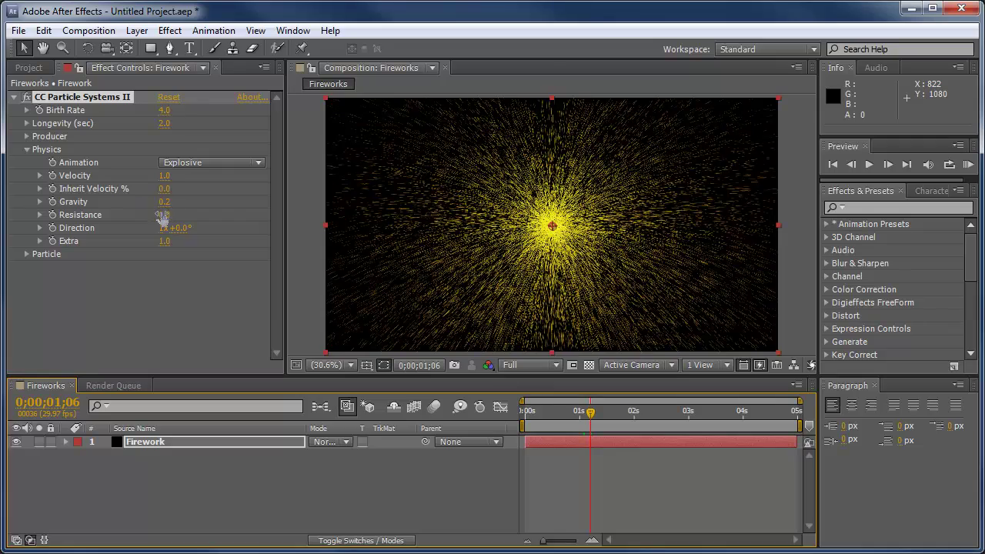
pyautogui.moveTo(163, 214); pyautogui.dragTo(239, 222)
pyautogui.click(164, 215)
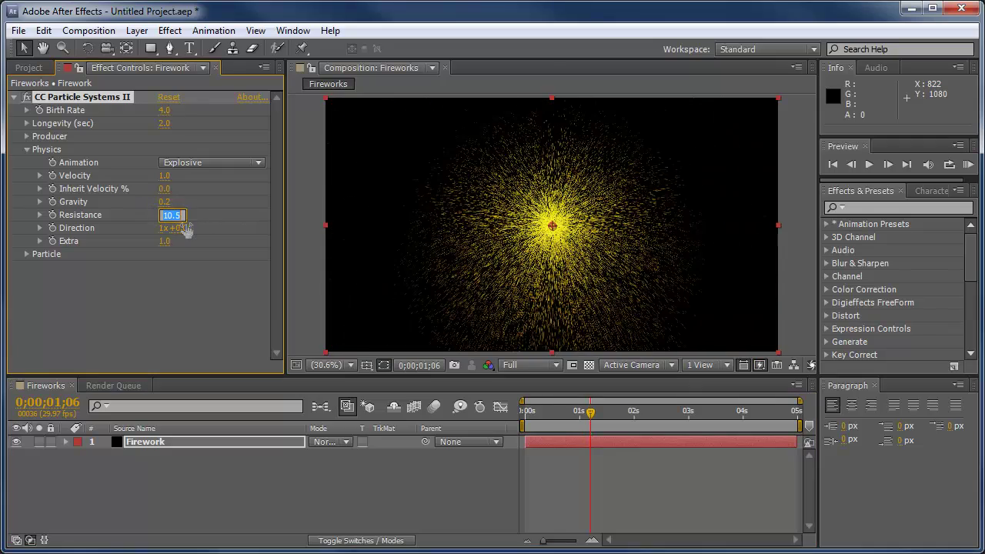
pyautogui.write('10')
pyautogui.press('Return')
pyautogui.moveTo(606, 411)
pyautogui.mouseDown()
pyautogui.moveTo(640, 418)
pyautogui.moveTo(581, 415)
pyautogui.moveTo(738, 421)
pyautogui.moveTo(572, 416)
pyautogui.moveTo(690, 423)
pyautogui.moveTo(613, 422)
pyautogui.moveTo(683, 432)
pyautogui.moveTo(587, 433)
pyautogui.moveTo(578, 418)
pyautogui.moveTo(524, 415)
pyautogui.mouseUp()
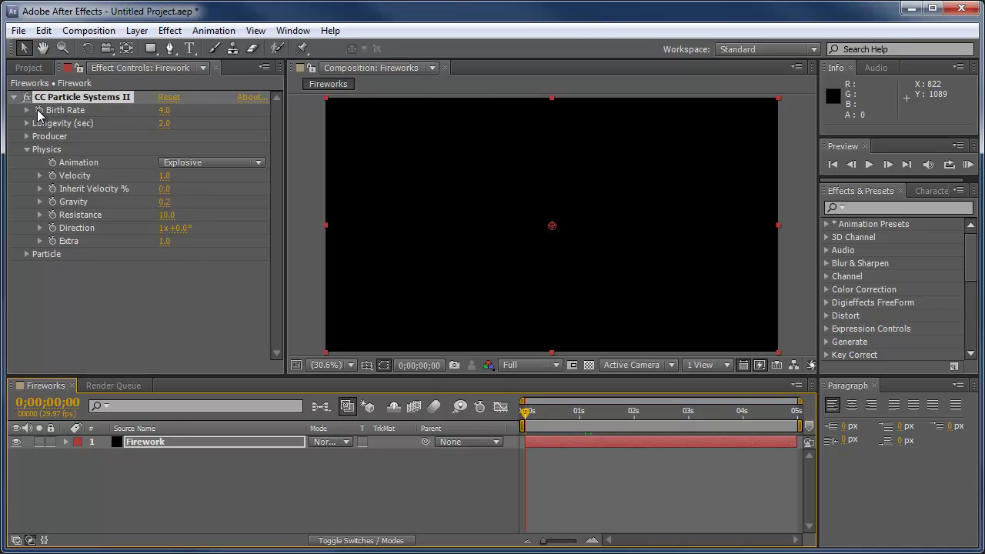
# Keyframe Birth Rate at 35, then 0 a few frames later for one dense burst.
pyautogui.click(38, 110)
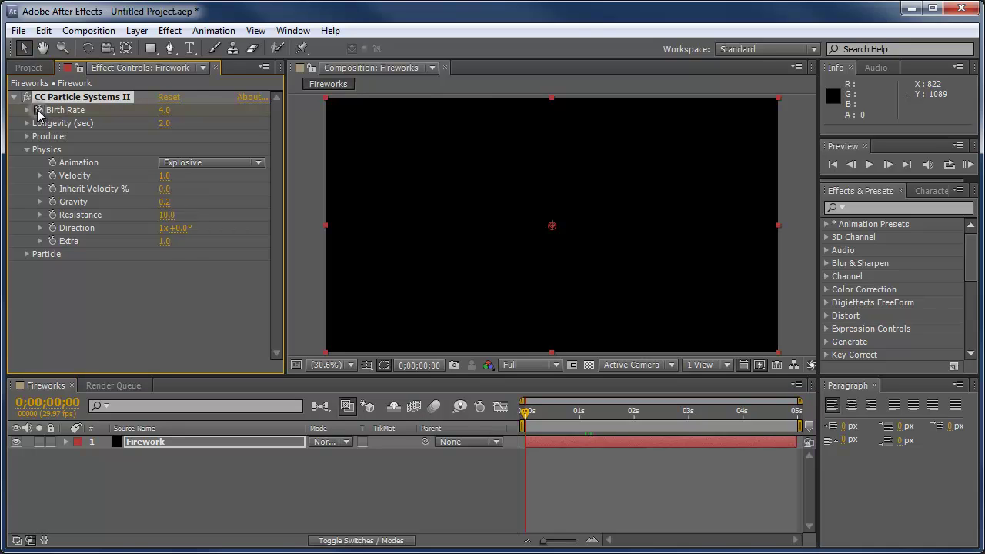
pyautogui.click(164, 110)
pyautogui.write('35')
pyautogui.press('Return')
pyautogui.moveTo(524, 412); pyautogui.dragTo(528, 414)
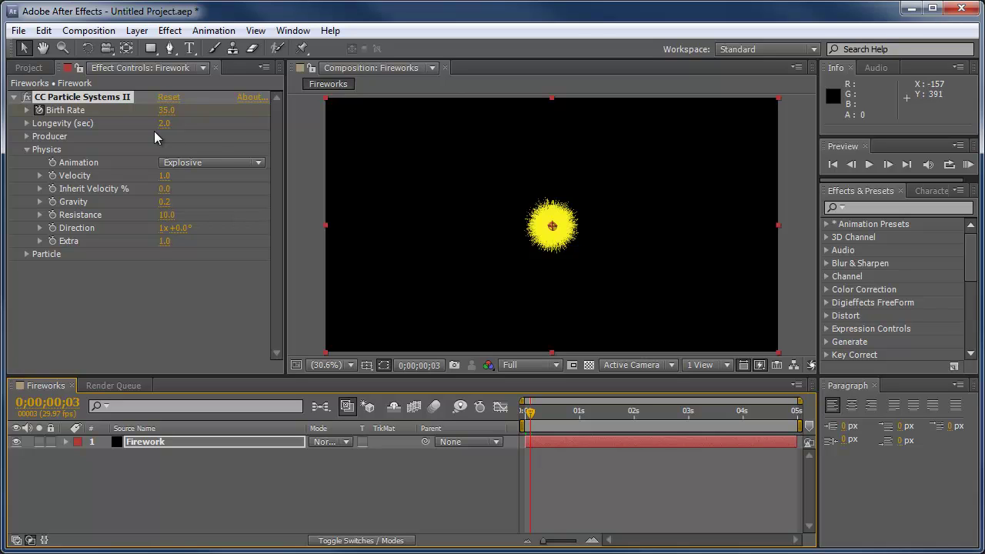
pyautogui.click(166, 110)
pyautogui.write('0')
pyautogui.press('Return')
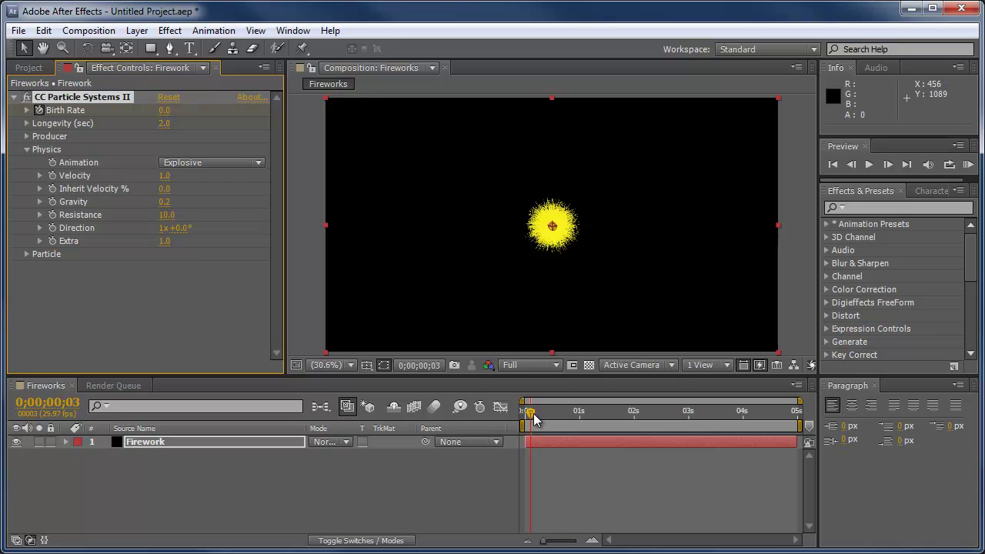
pyautogui.moveTo(530, 413)
pyautogui.mouseDown()
pyautogui.moveTo(627, 418)
pyautogui.moveTo(527, 413)
pyautogui.moveTo(567, 414)
pyautogui.moveTo(543, 413)
pyautogui.mouseUp()
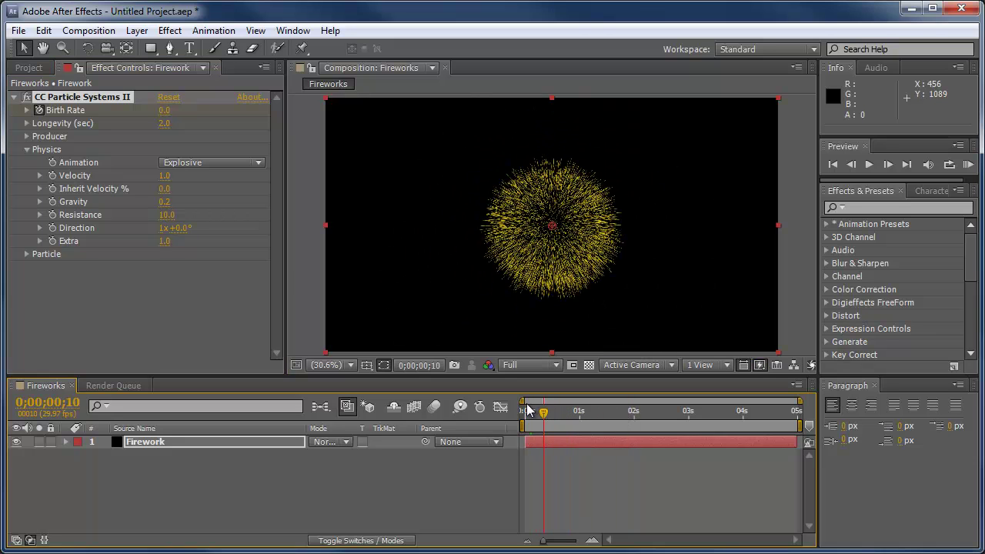
# Change the particle Death Color from red to yellow.
pyautogui.click(27, 253)
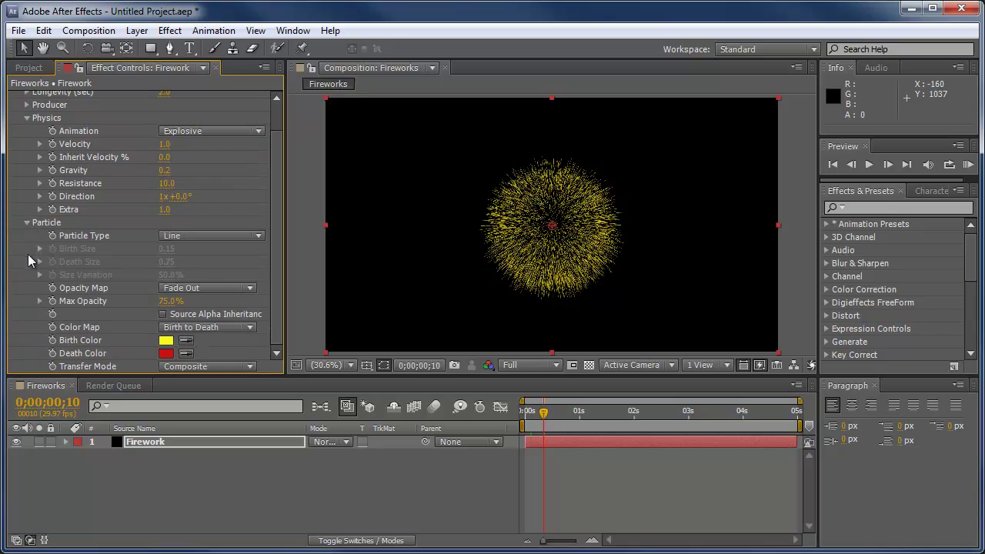
pyautogui.click(165, 354)
pyautogui.moveTo(454, 470); pyautogui.dragTo(455, 550)
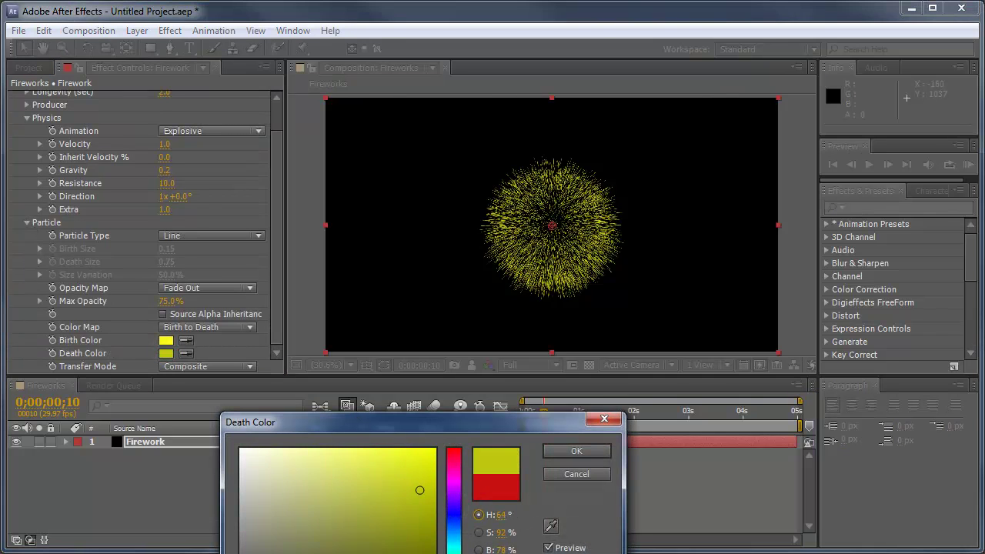
pyautogui.click(576, 451)
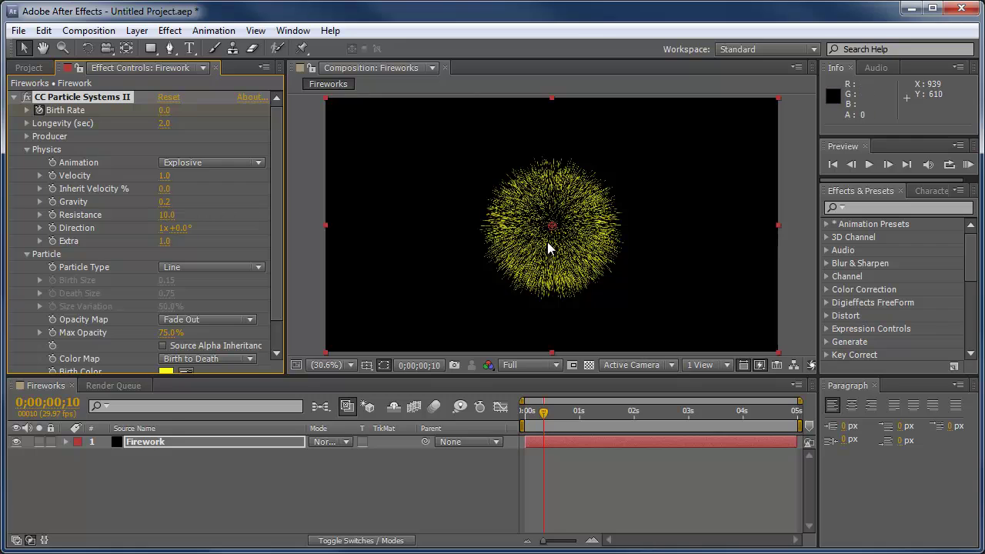
# Duplicate the Firework layer, start the copy later, and move its Producer Position lower right.
pyautogui.click(198, 442)
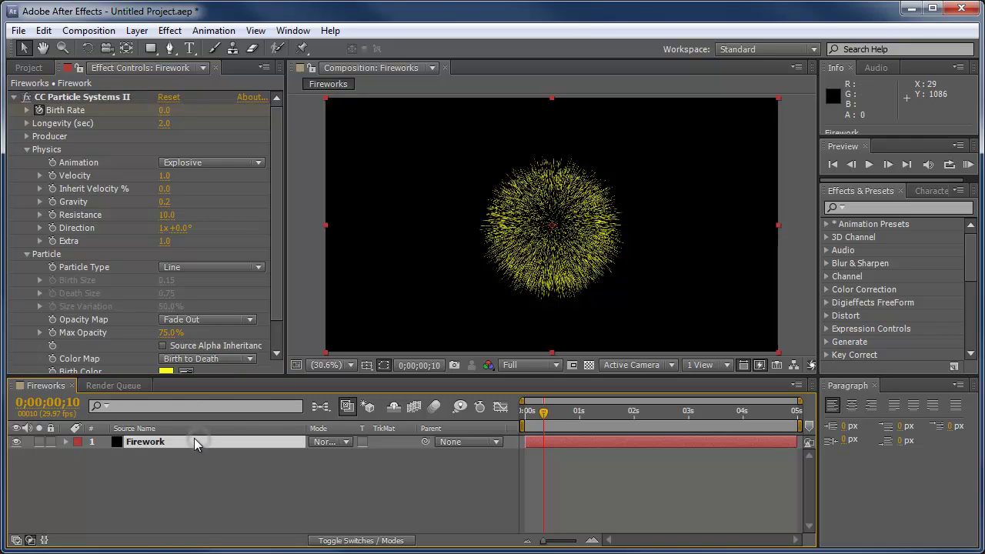
pyautogui.hotkey('ctrl', 'd')
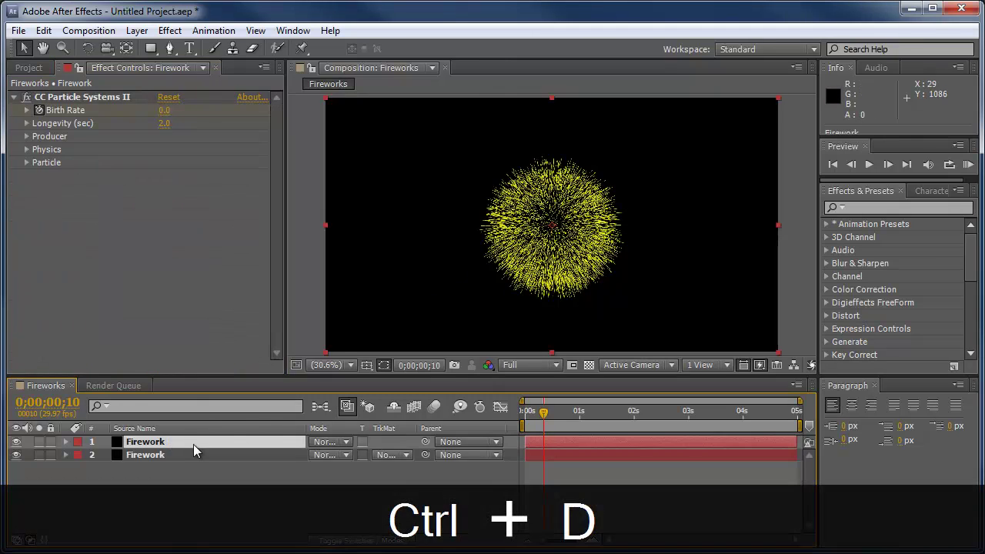
pyautogui.moveTo(548, 441)
pyautogui.mouseDown()
pyautogui.moveTo(573, 439)
pyautogui.moveTo(549, 413)
pyautogui.mouseUp()
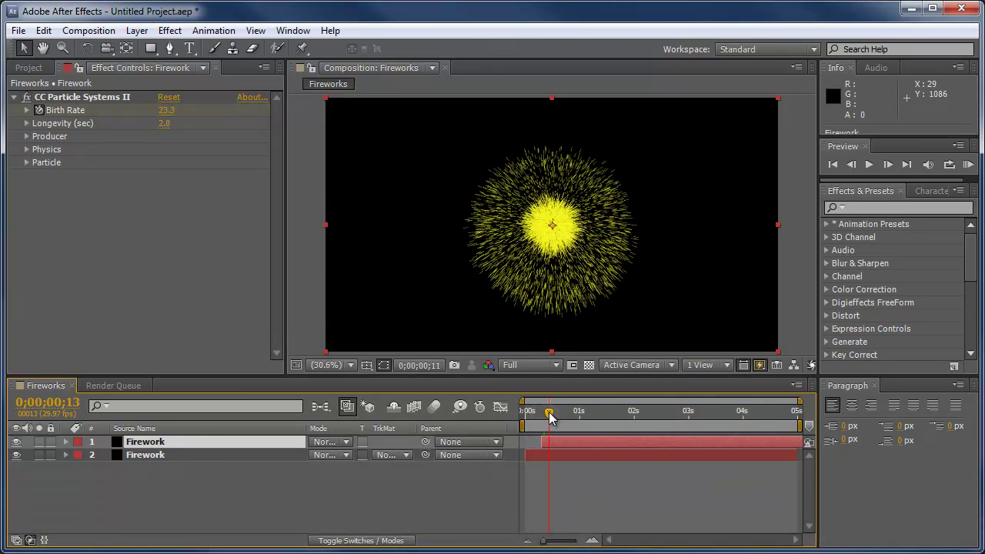
pyautogui.click(27, 136)
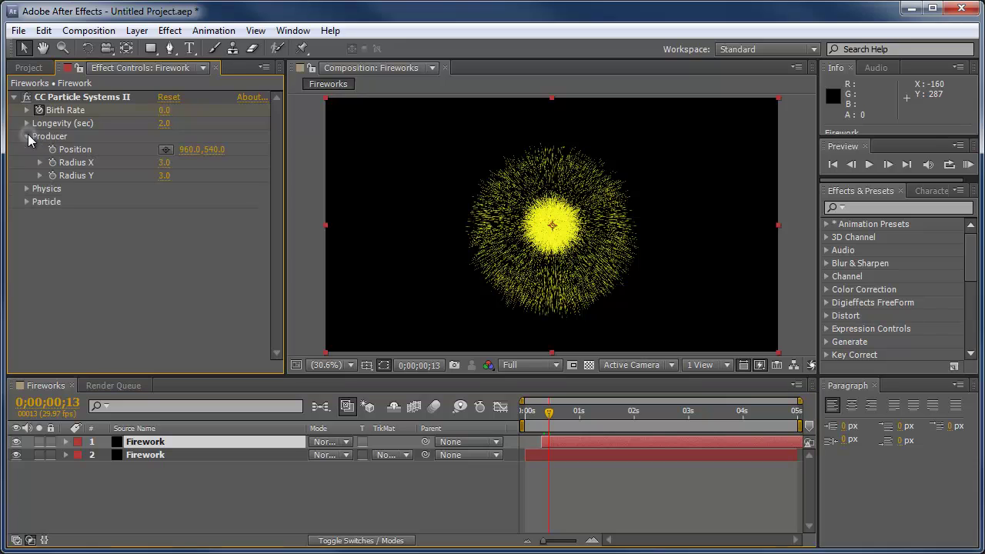
pyautogui.click(166, 150)
pyautogui.click(554, 257)
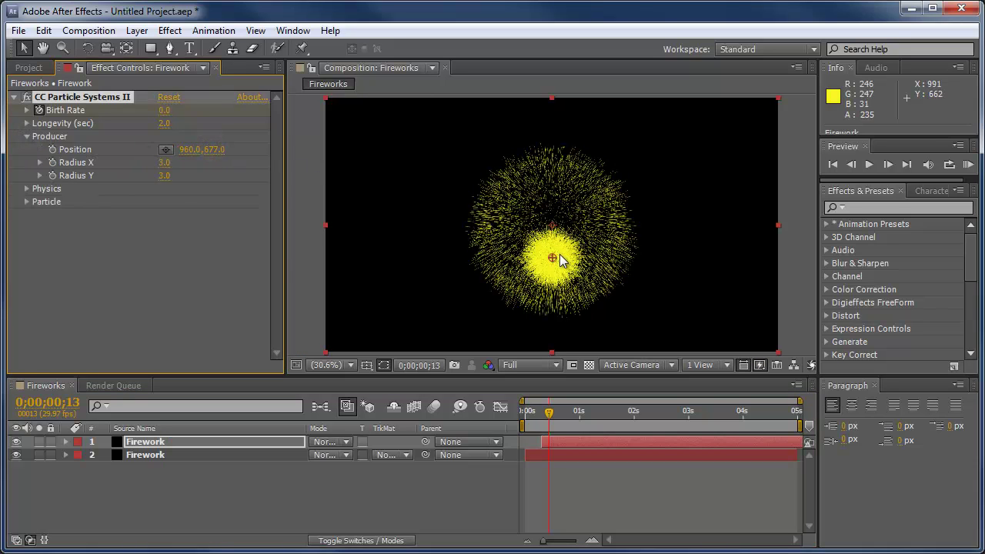
pyautogui.moveTo(554, 257); pyautogui.dragTo(685, 287)
# Duplicate the top layer again, start it even later, and move its burst upper left.
pyautogui.click(196, 446)
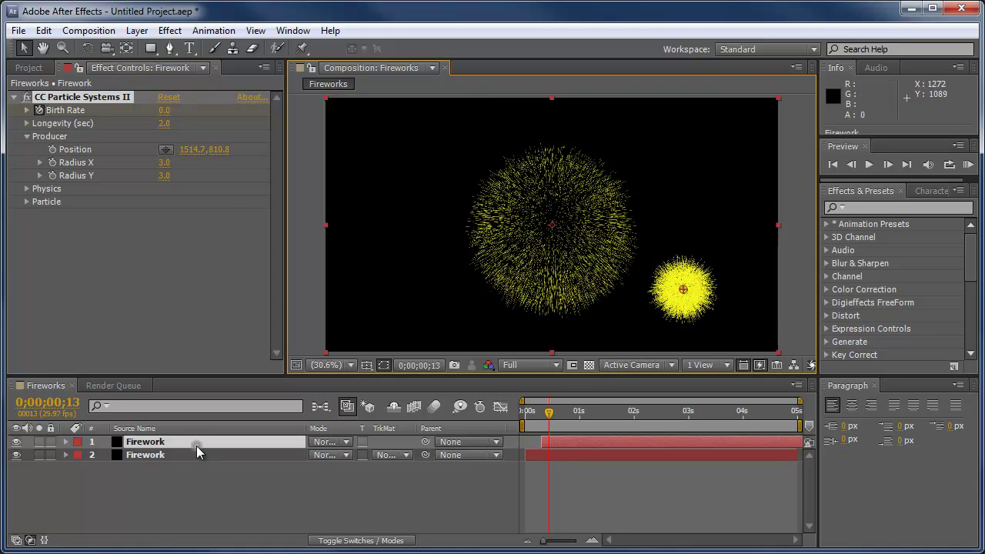
pyautogui.hotkey('ctrl', 'd')
pyautogui.moveTo(586, 442); pyautogui.dragTo(605, 440)
pyautogui.moveTo(549, 412); pyautogui.dragTo(571, 416)
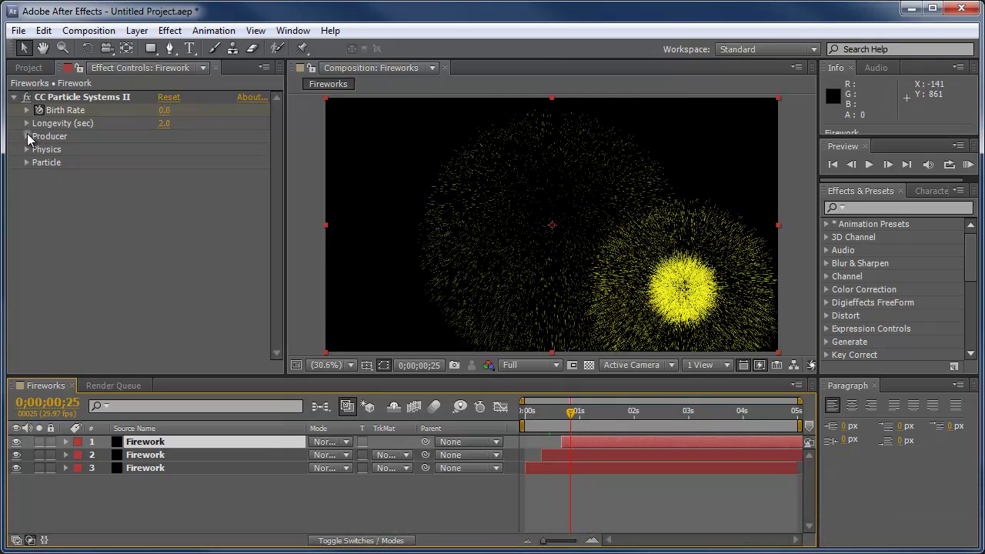
pyautogui.click(27, 136)
pyautogui.moveTo(216, 149); pyautogui.dragTo(114, 155)
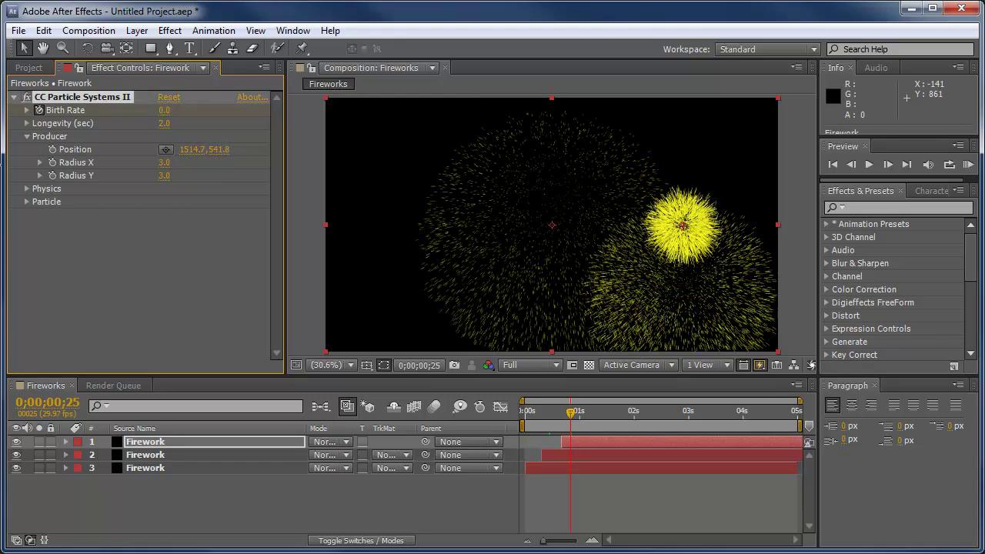
pyautogui.moveTo(683, 225)
pyautogui.mouseDown()
pyautogui.moveTo(413, 164)
pyautogui.moveTo(424, 173)
pyautogui.mouseUp()
# Set the top layer's particle Birth Color to red and Death Color to dark red.
pyautogui.click(27, 201)
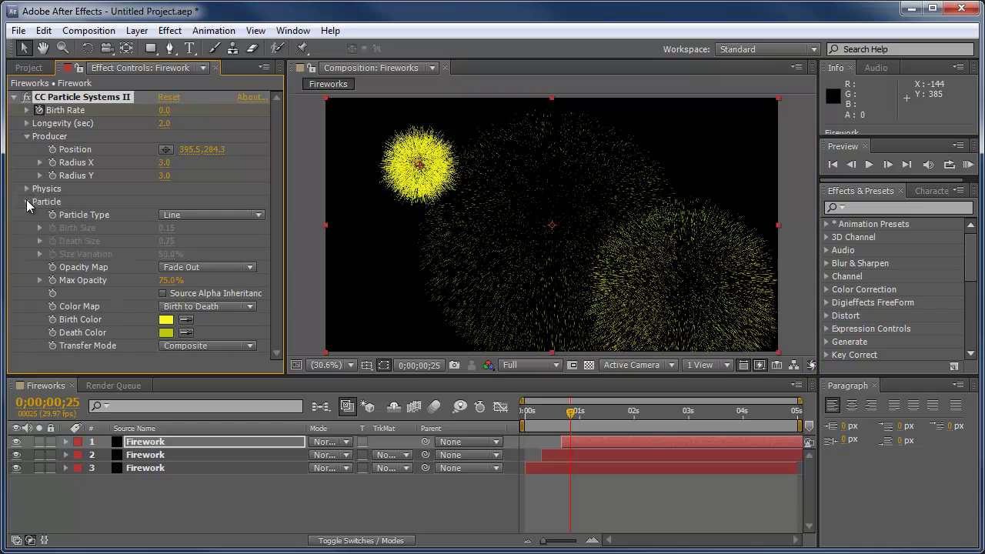
pyautogui.click(165, 320)
pyautogui.click(454, 449)
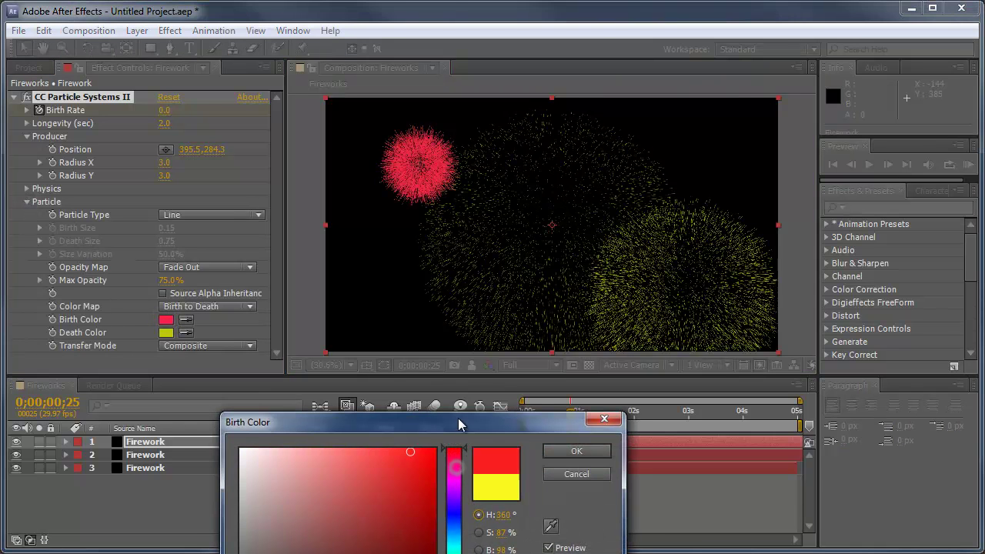
pyautogui.click(570, 453)
pyautogui.click(166, 332)
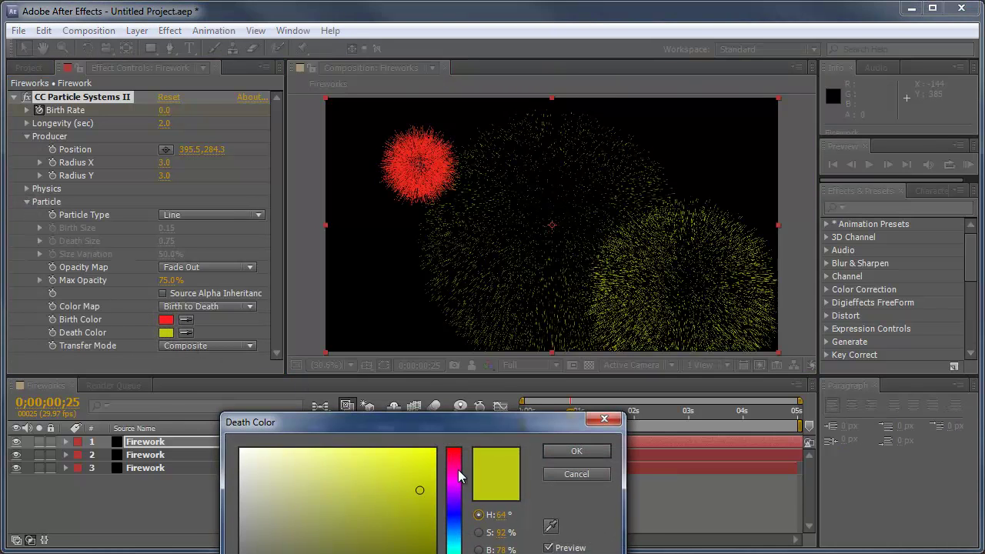
pyautogui.click(454, 449)
pyautogui.click(419, 490)
pyautogui.click(576, 451)
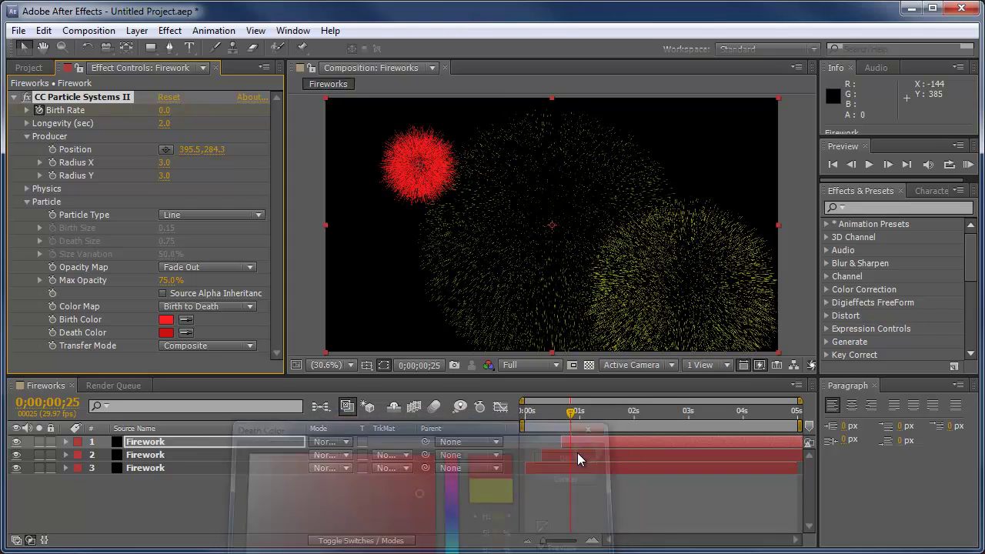
pyautogui.click(565, 411)
pyautogui.click(527, 413)
# End the work area around 0;00;02;15 and RAM-preview the three fireworks.
pyautogui.moveTo(544, 408); pyautogui.dragTo(654, 416)
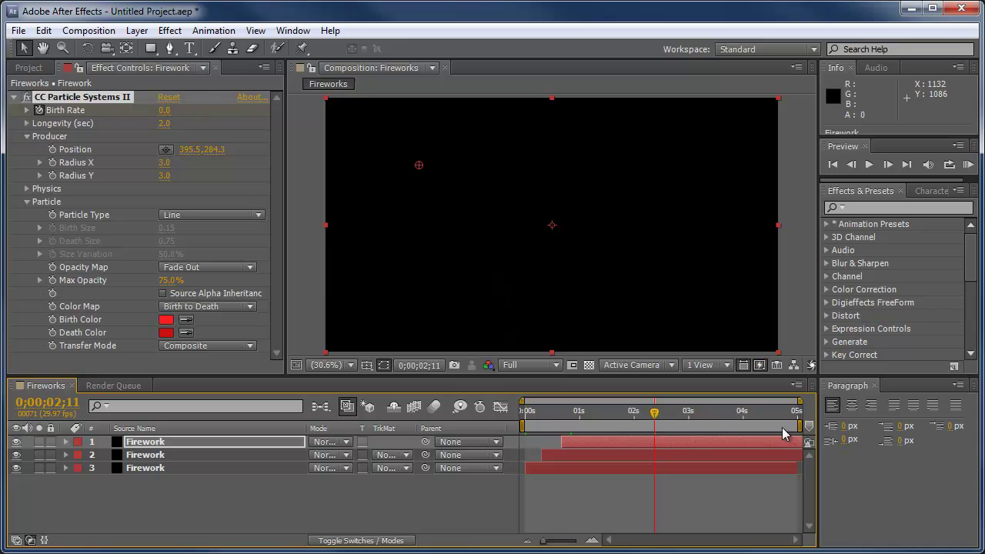
pyautogui.moveTo(800, 425); pyautogui.dragTo(656, 427)
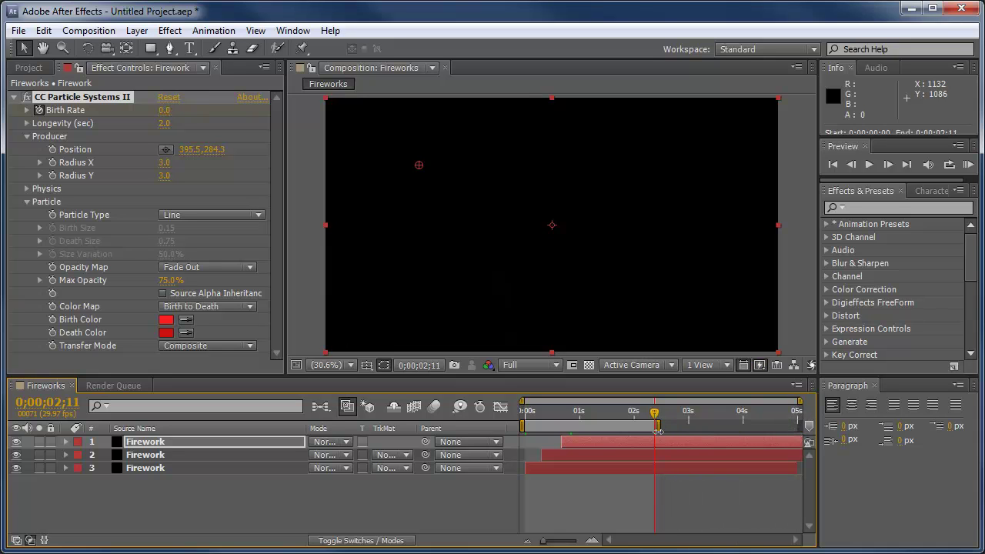
pyautogui.click(960, 169)
pyautogui.click(962, 165)
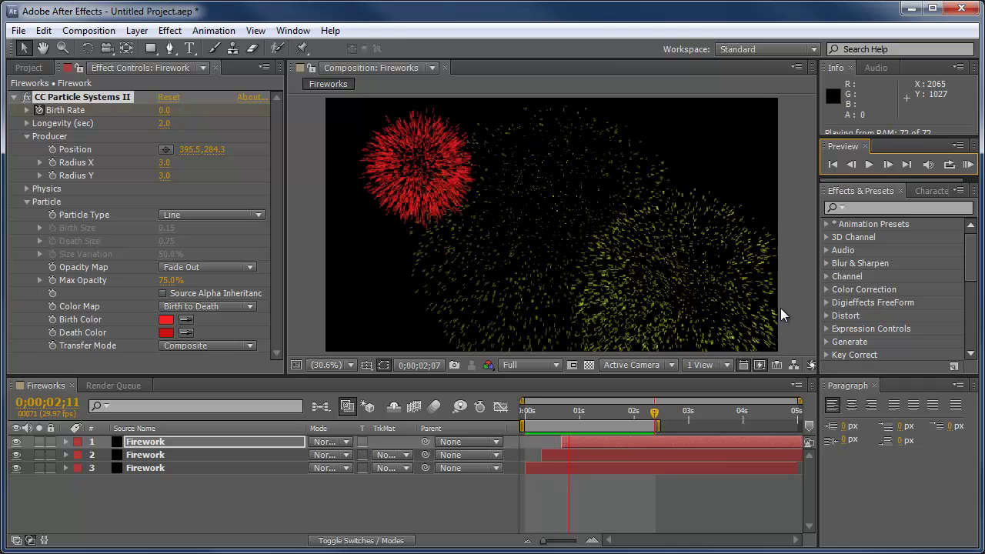
pyautogui.click(573, 414)
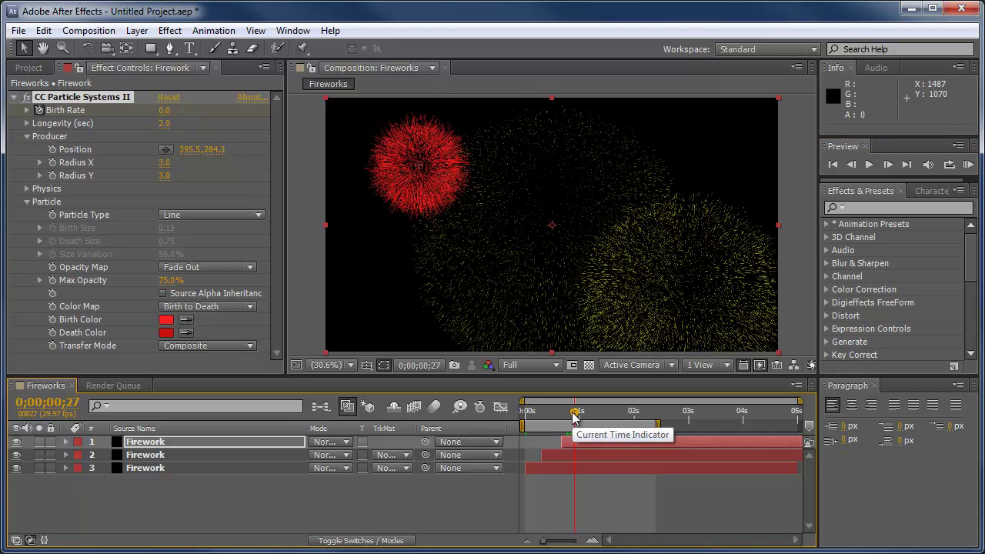